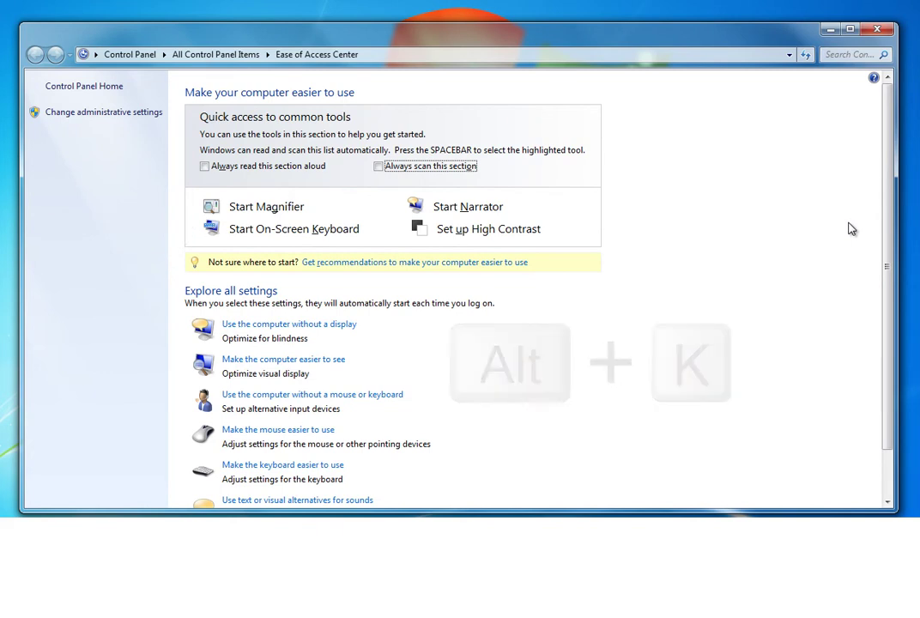
# Step: Launch the On-Screen Keyboard, shrink its window, and place a new blank Notepad above it
pyautogui.click(313, 232)
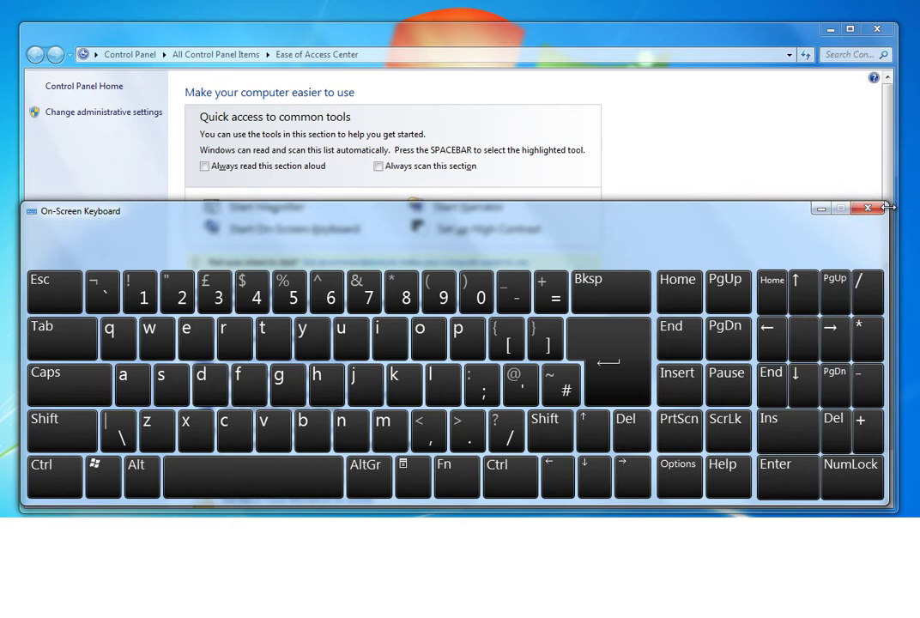
pyautogui.moveTo(889, 207)
pyautogui.mouseDown()
pyautogui.moveTo(684, 244)
pyautogui.moveTo(573, 283)
pyautogui.moveTo(608, 262)
pyautogui.moveTo(817, 214)
pyautogui.moveTo(906, 213)
pyautogui.mouseUp()
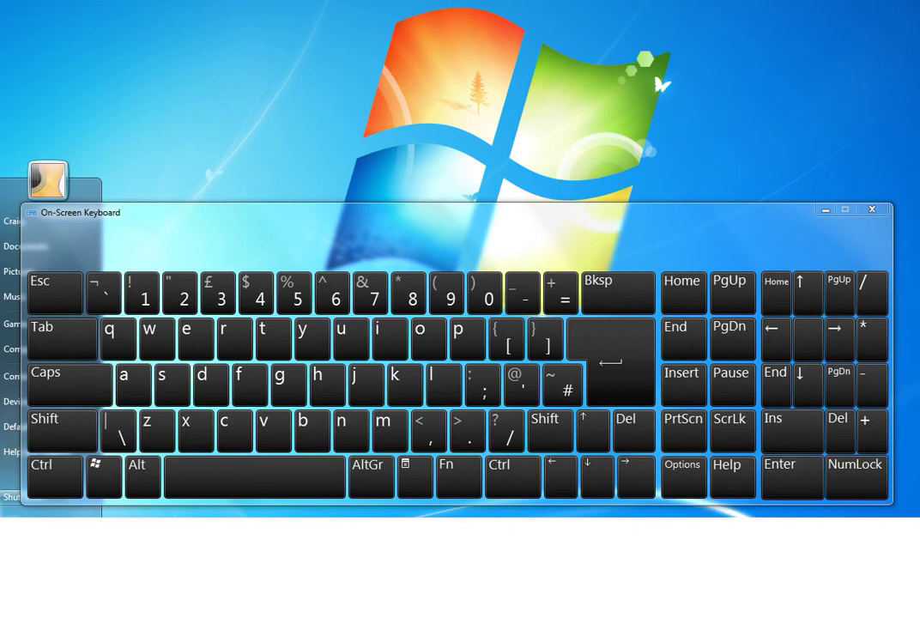
pyautogui.press('Return')
pyautogui.moveTo(357, 25); pyautogui.dragTo(356, 24)
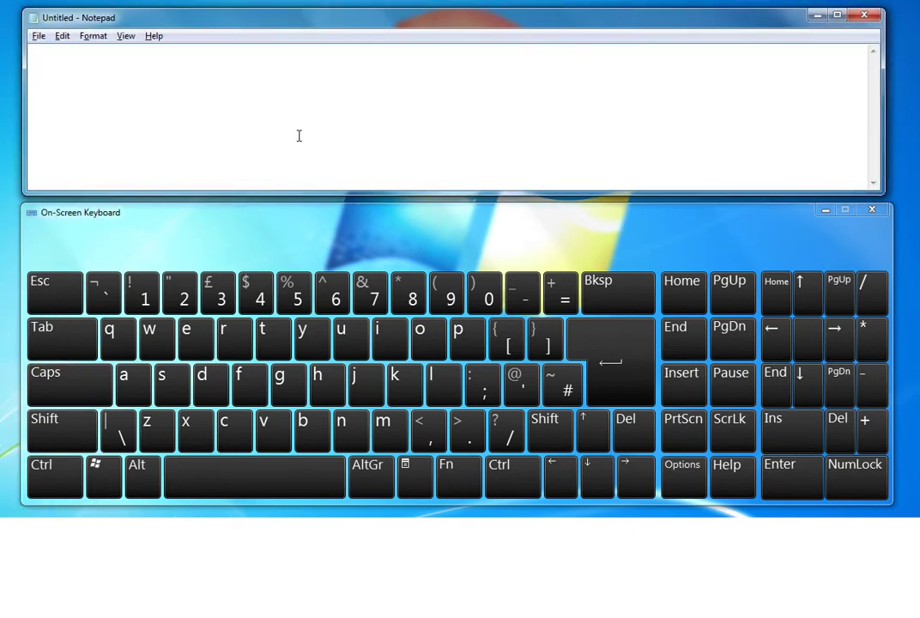
# Step: Open the On-Screen Keyboard Options dialog and move it into view
pyautogui.click(680, 473)
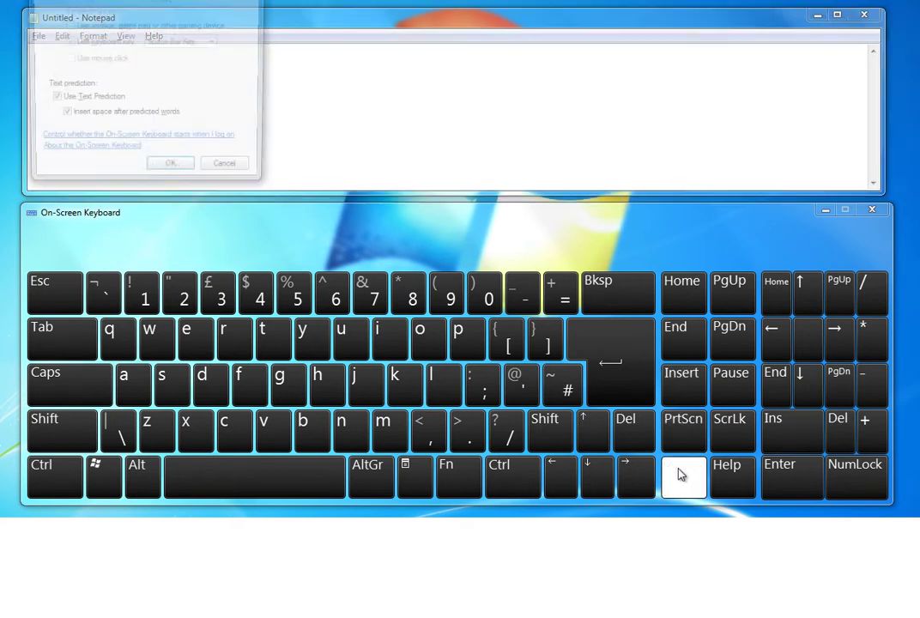
pyautogui.moveTo(226, 11); pyautogui.dragTo(476, 65)
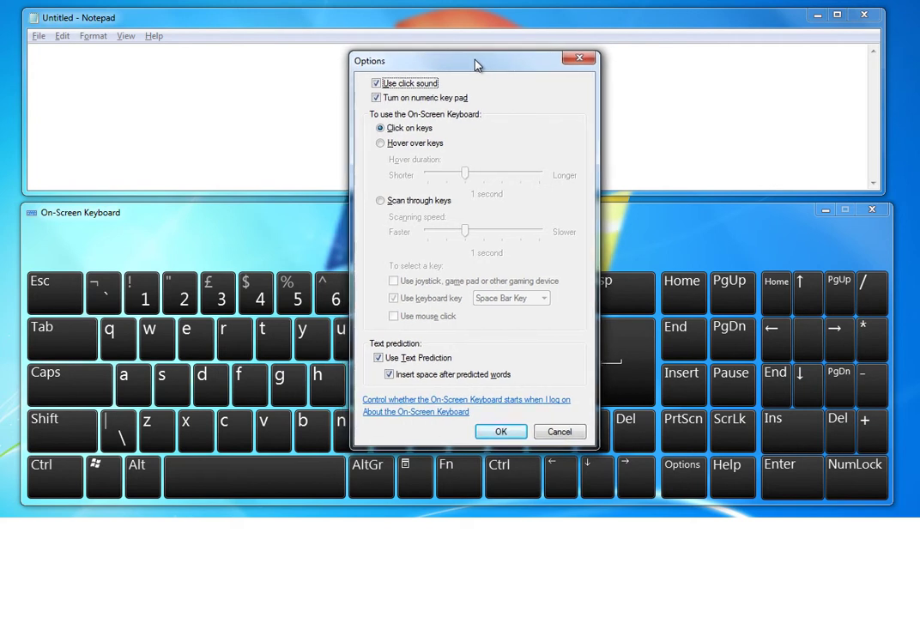
pyautogui.moveTo(478, 65); pyautogui.dragTo(486, 62)
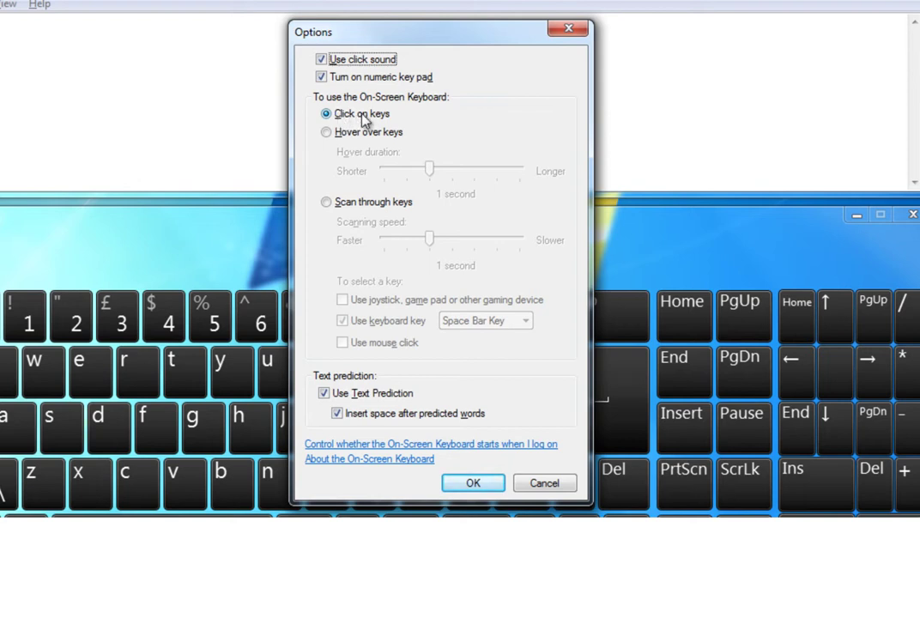
# Step: Toggle Use click sound, Use Text Prediction and Insert space after predicted words off and on, leaving all enabled
pyautogui.click(322, 60)
pyautogui.click(322, 59)
pyautogui.click(324, 394)
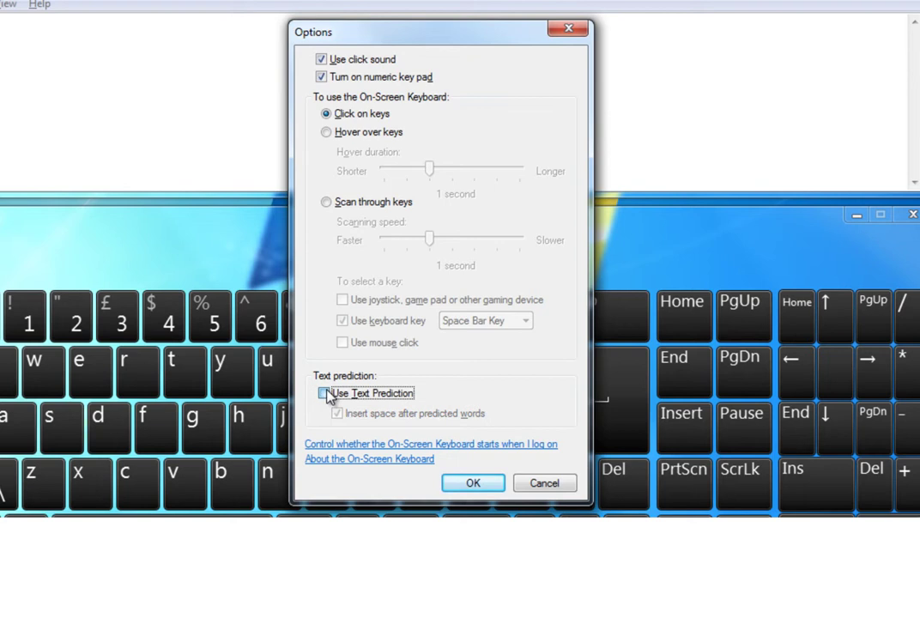
pyautogui.click(324, 395)
pyautogui.click(338, 414)
pyautogui.click(338, 414)
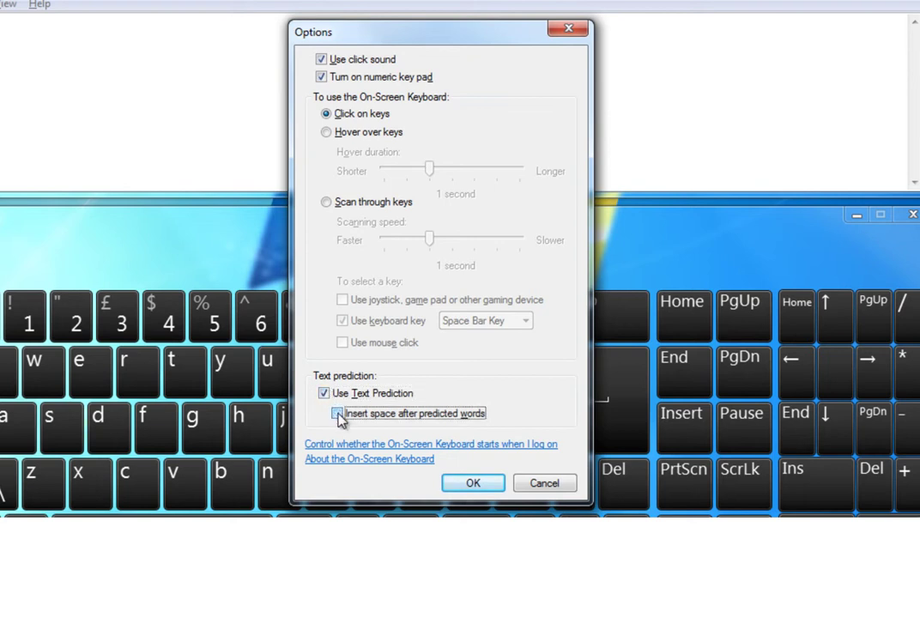
pyautogui.click(338, 414)
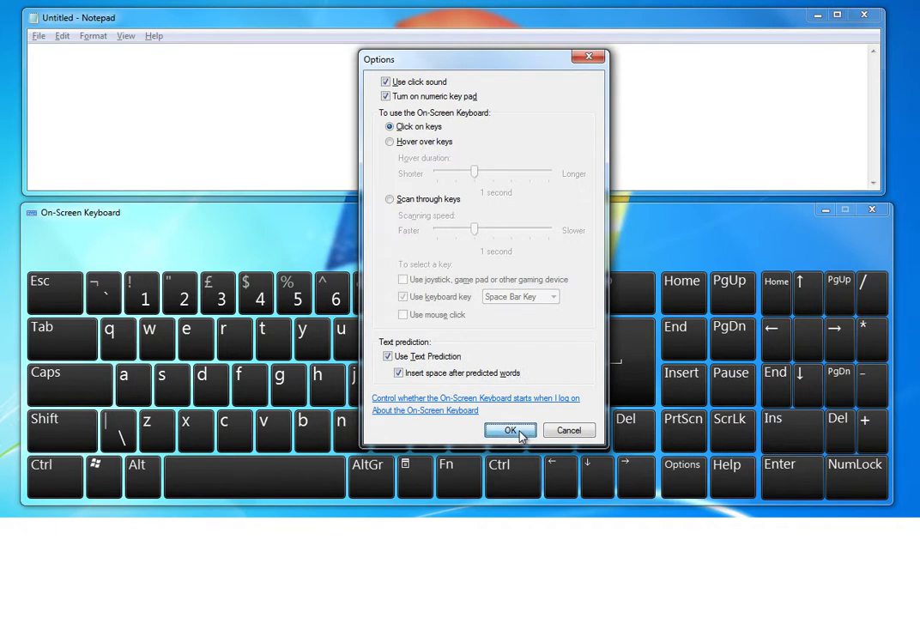
# Step: Close Options and enter 'welcome to this' using first letters and word predictions
pyautogui.click(520, 432)
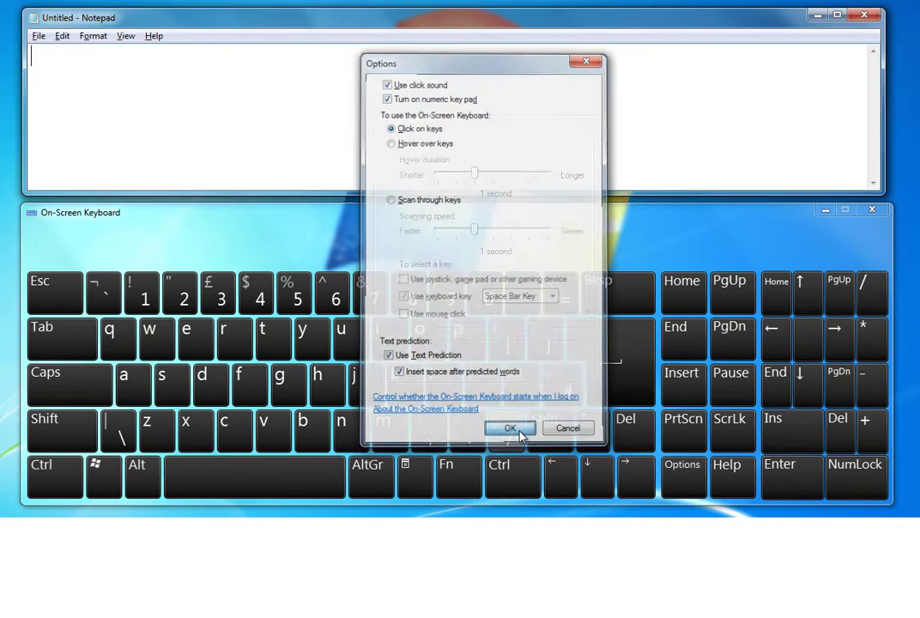
pyautogui.click(148, 338)
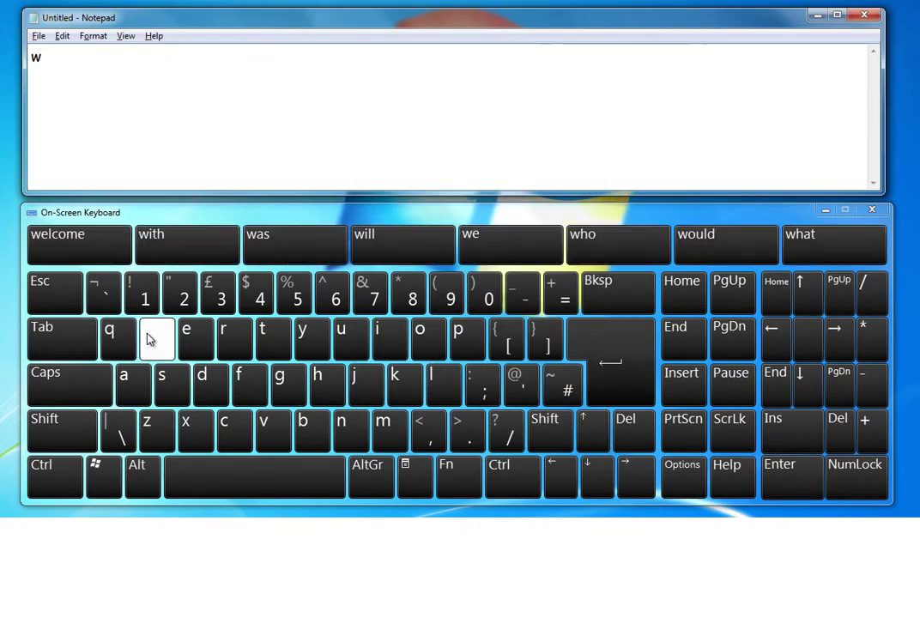
pyautogui.click(93, 250)
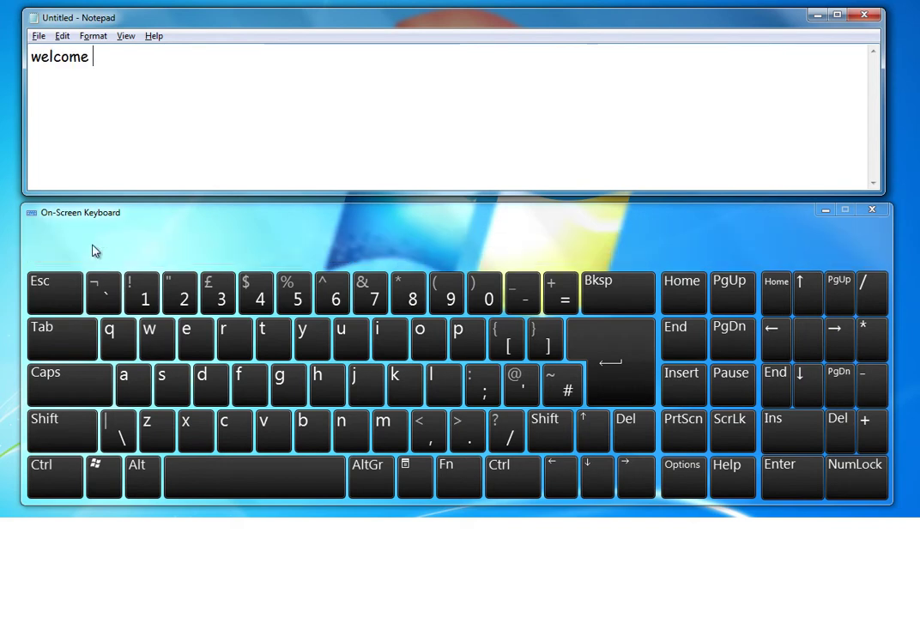
pyautogui.click(270, 335)
pyautogui.click(191, 262)
pyautogui.click(258, 334)
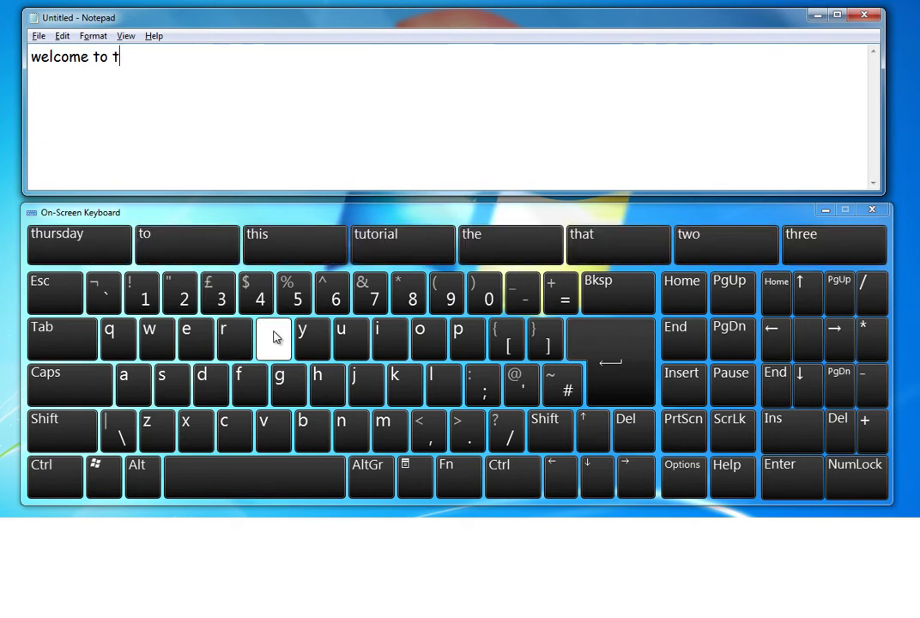
pyautogui.click(273, 249)
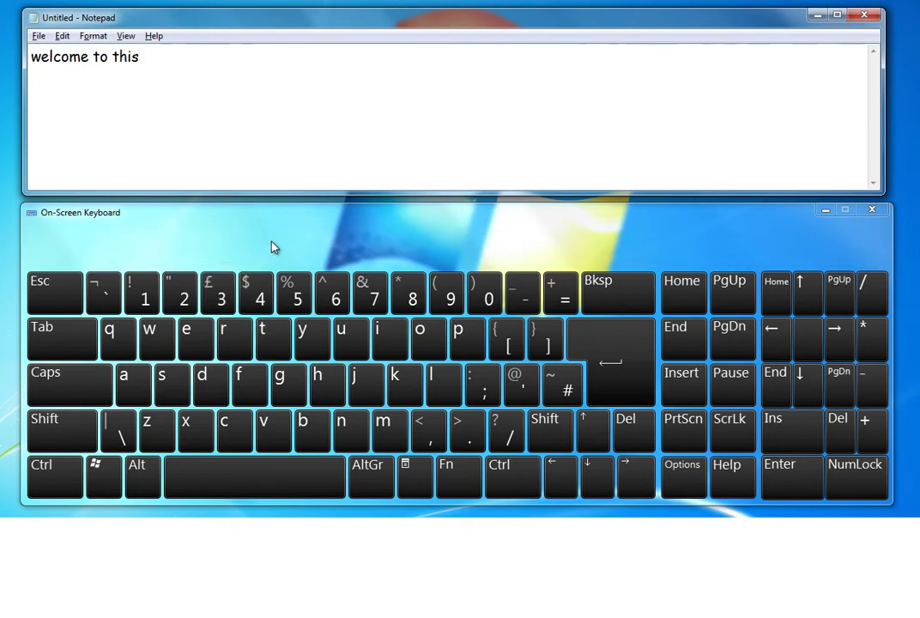
# Step: Add 'tutorial by' from predictions, then a capital C using Shift
pyautogui.click(268, 344)
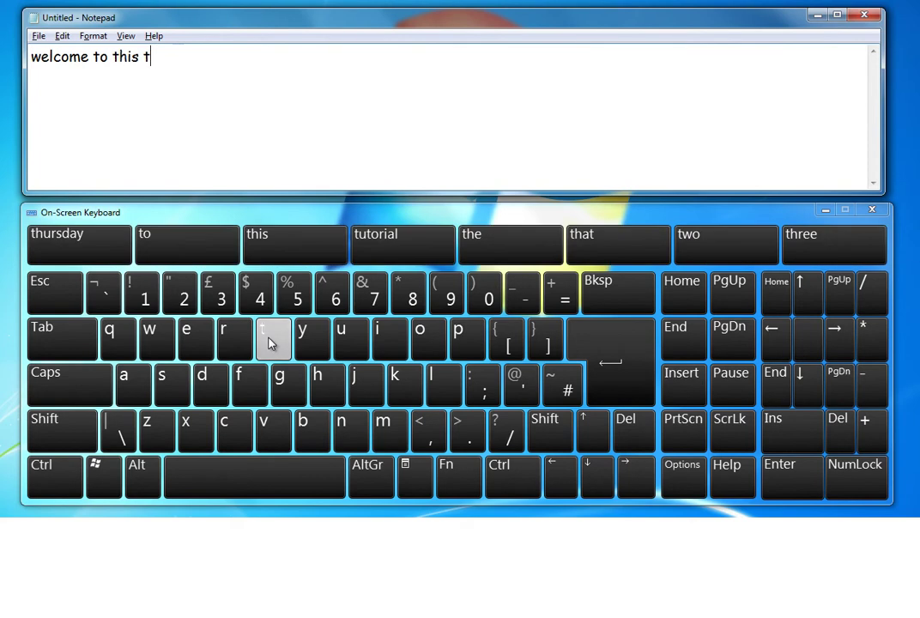
pyautogui.click(403, 247)
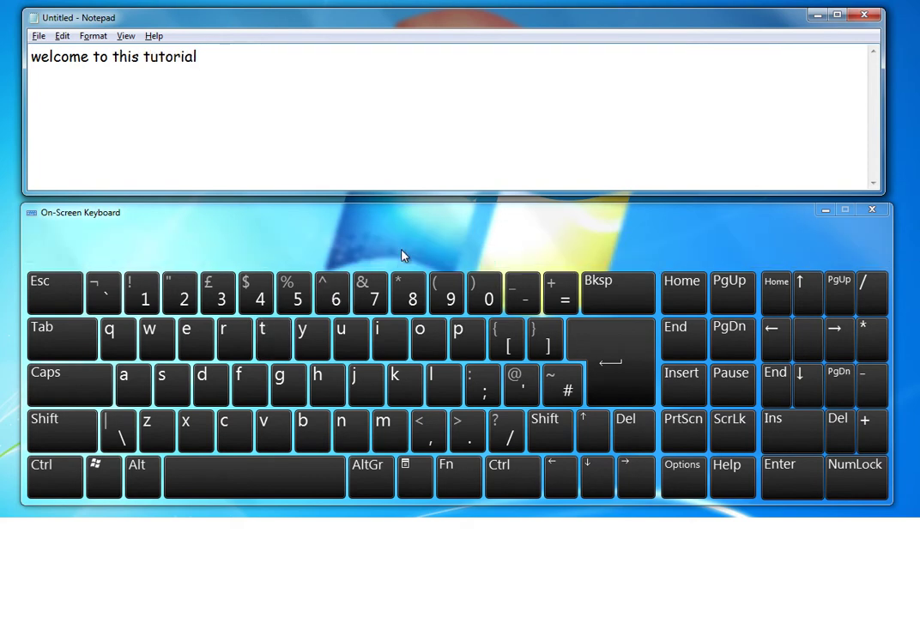
pyautogui.click(309, 427)
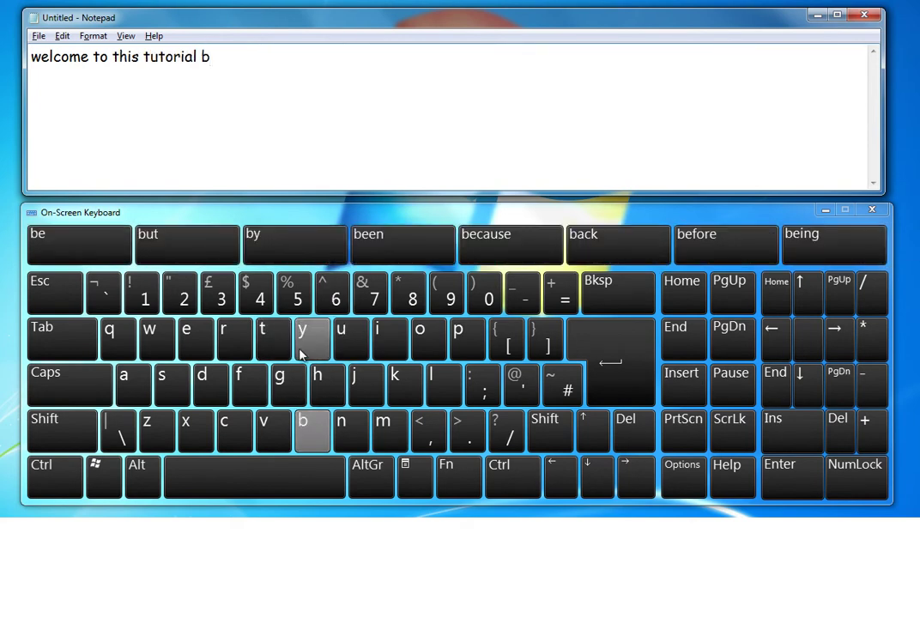
pyautogui.click(283, 254)
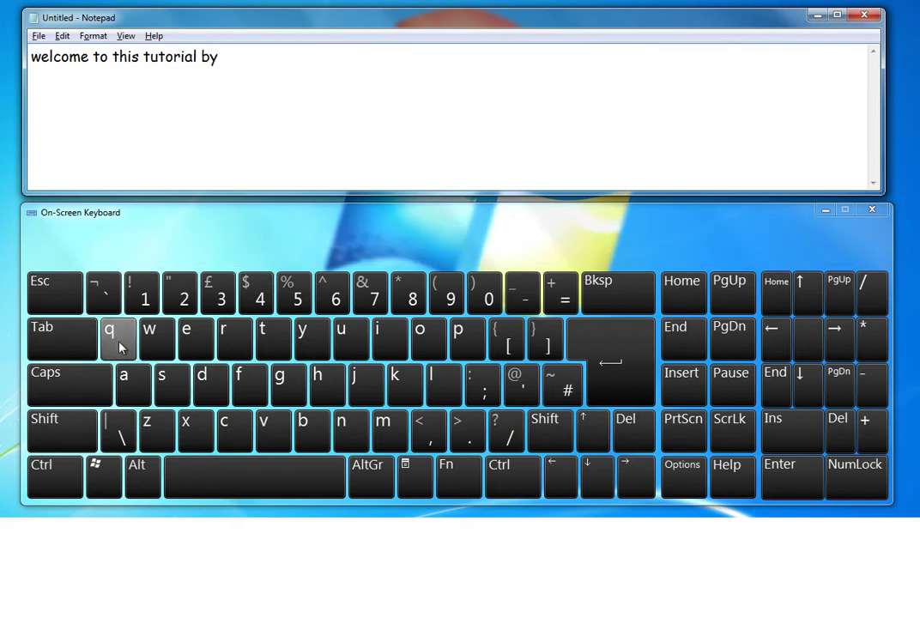
pyautogui.click(66, 424)
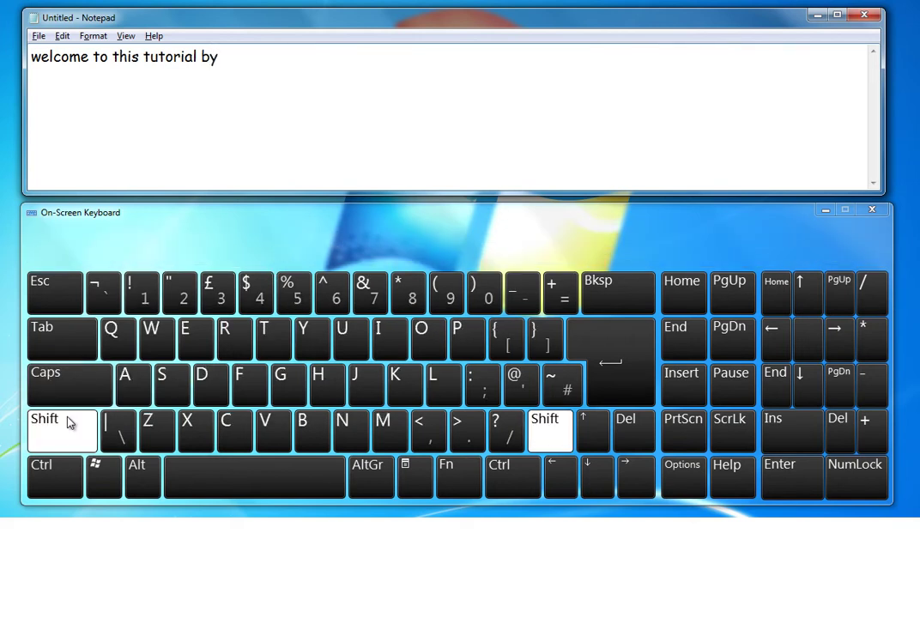
pyautogui.click(228, 425)
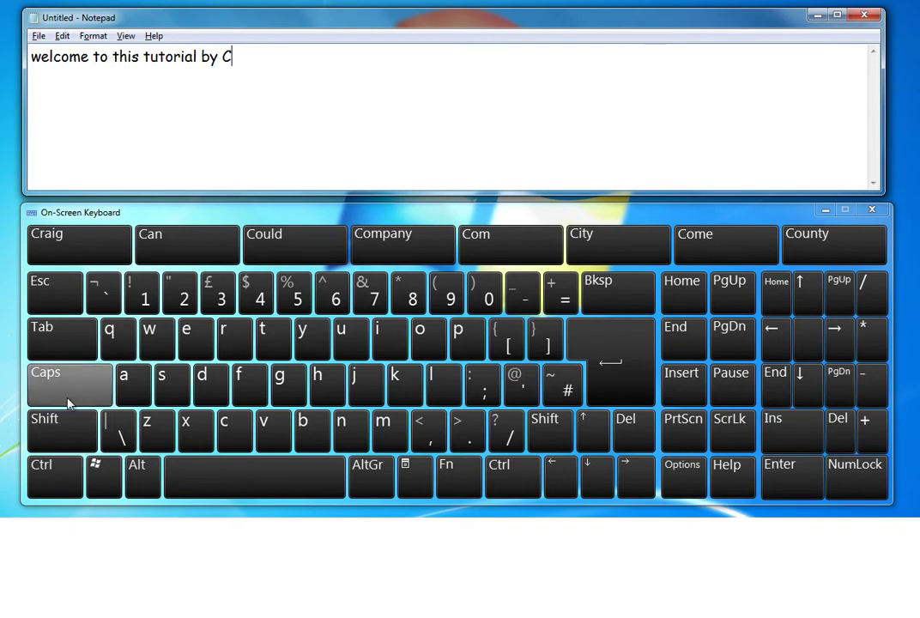
# Step: Set the keyboard to Hover over keys with a 1-second hover duration
pyautogui.click(677, 477)
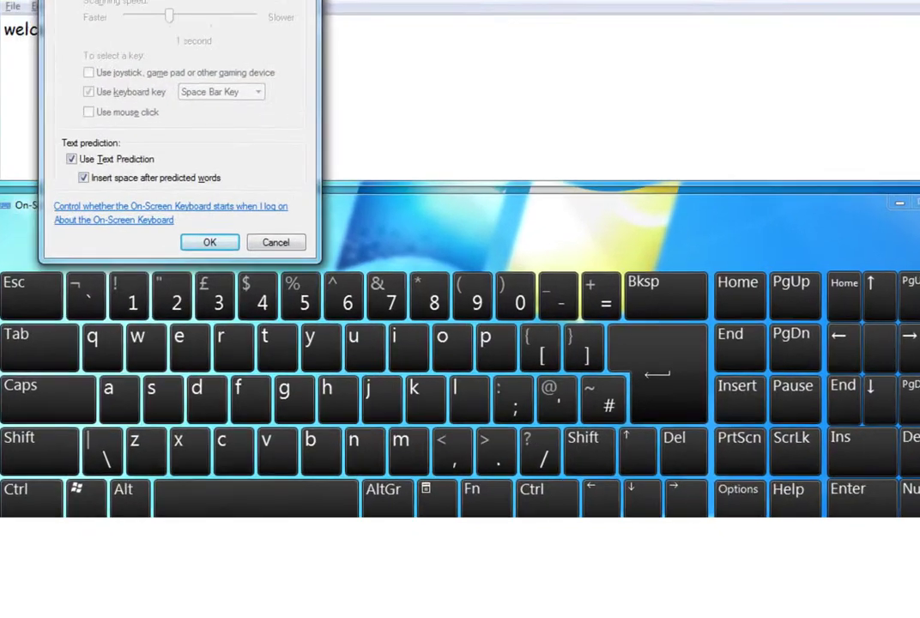
pyautogui.moveTo(98, 0); pyautogui.dragTo(406, 75)
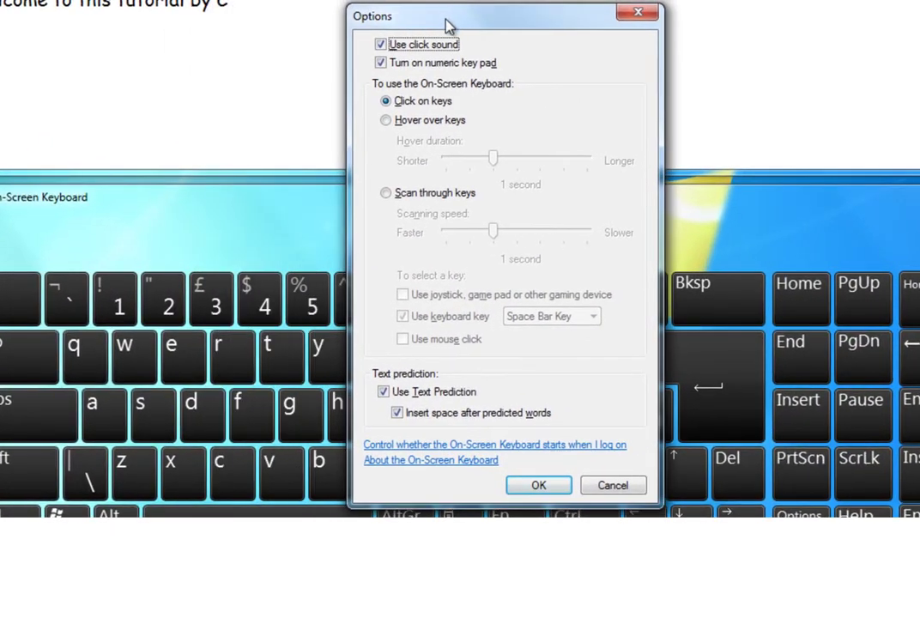
pyautogui.click(393, 122)
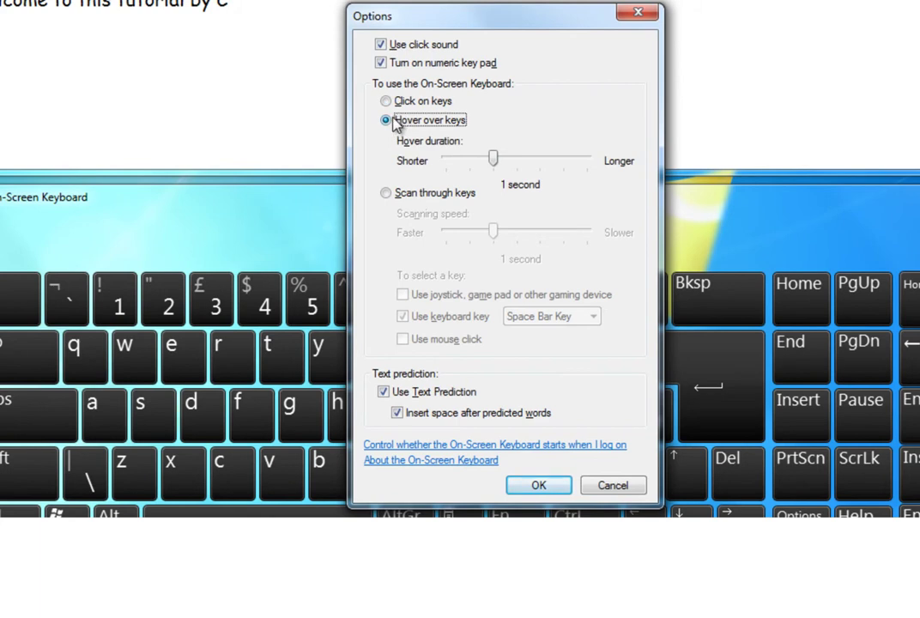
pyautogui.moveTo(497, 163)
pyautogui.mouseDown()
pyautogui.moveTo(560, 161)
pyautogui.moveTo(487, 168)
pyautogui.mouseUp()
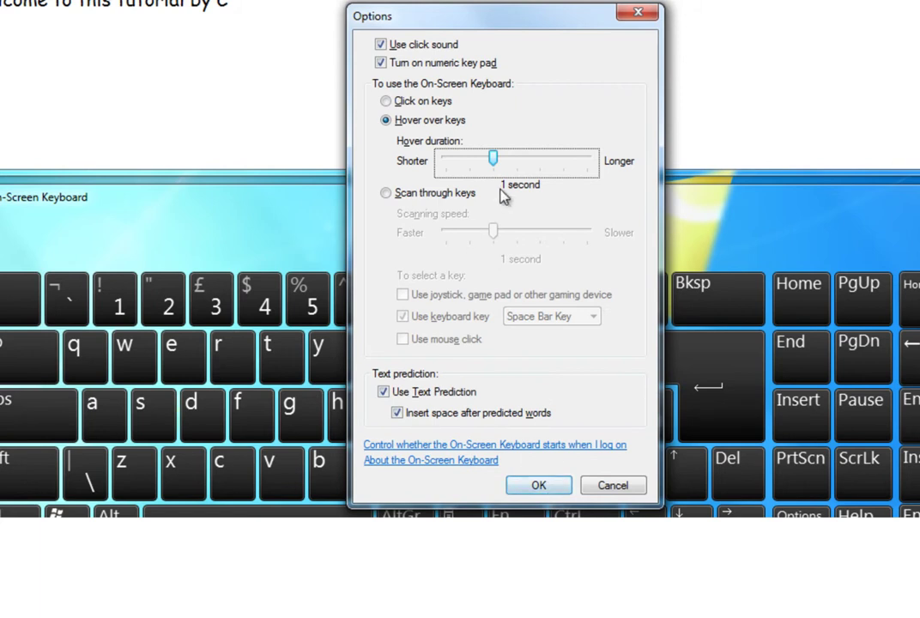
pyautogui.click(538, 487)
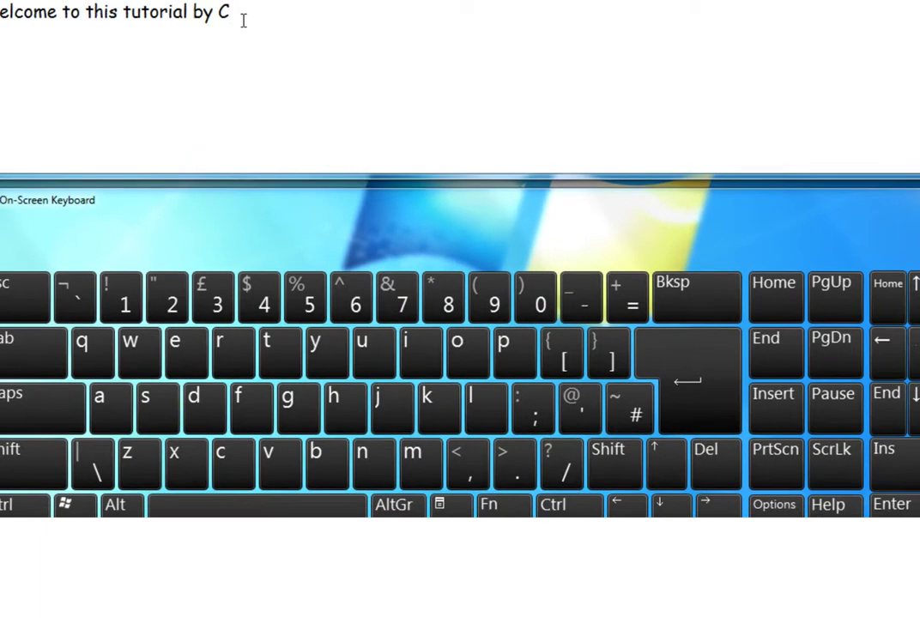
# Step: Delete the stray C and add 'call scotland' using hovered letters and word predictions
pyautogui.press('BackSpace')
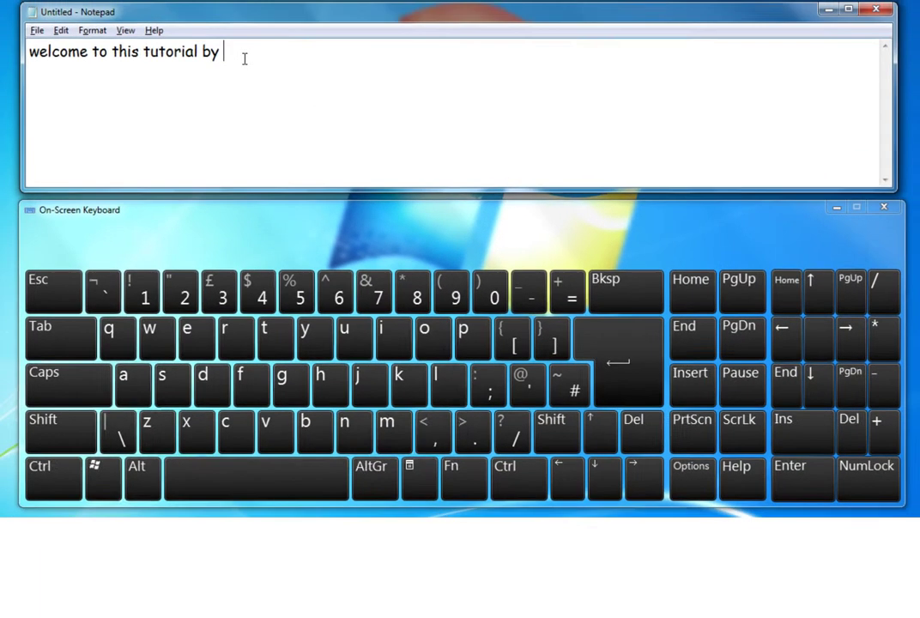
pyautogui.click(241, 430)
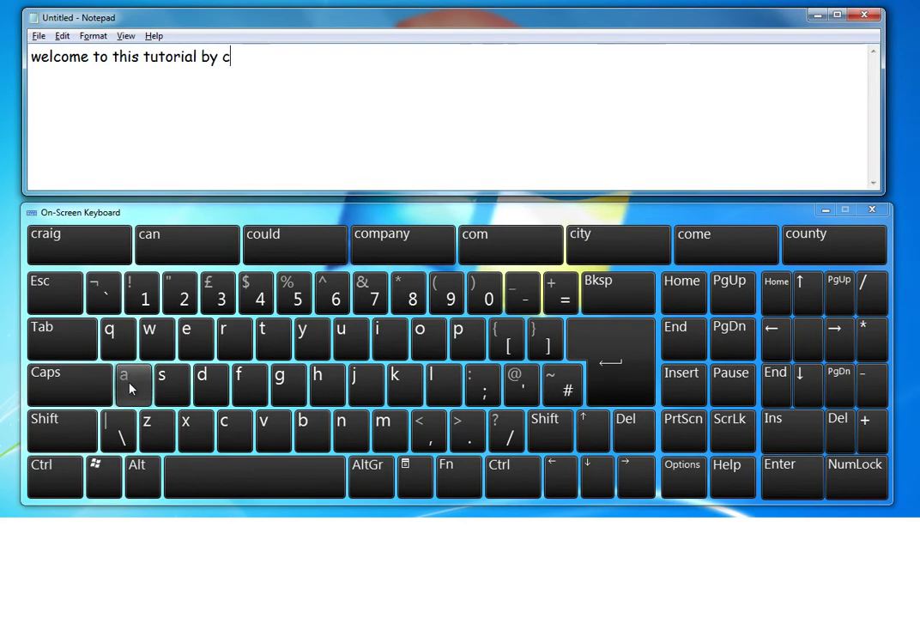
pyautogui.click(131, 389)
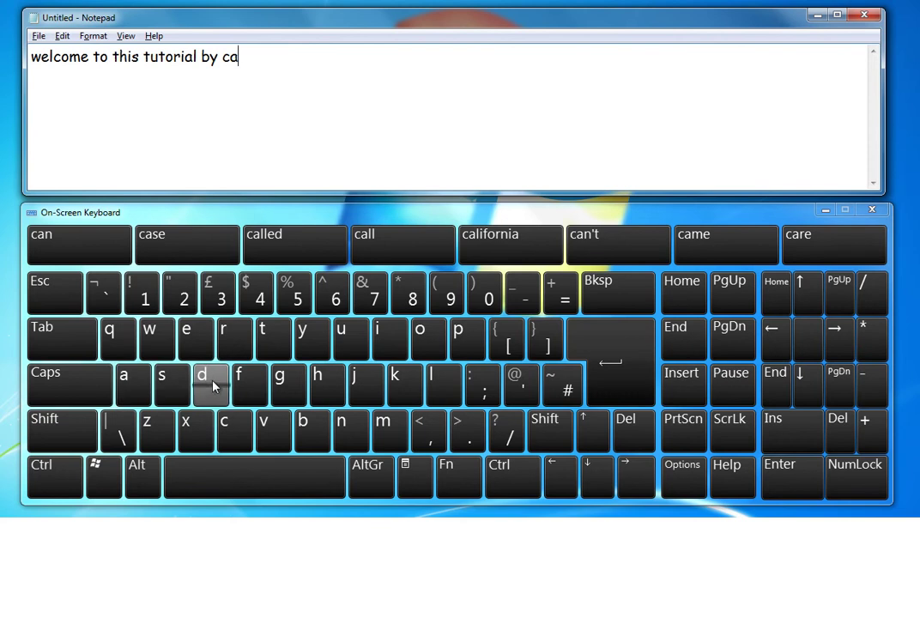
pyautogui.click(399, 244)
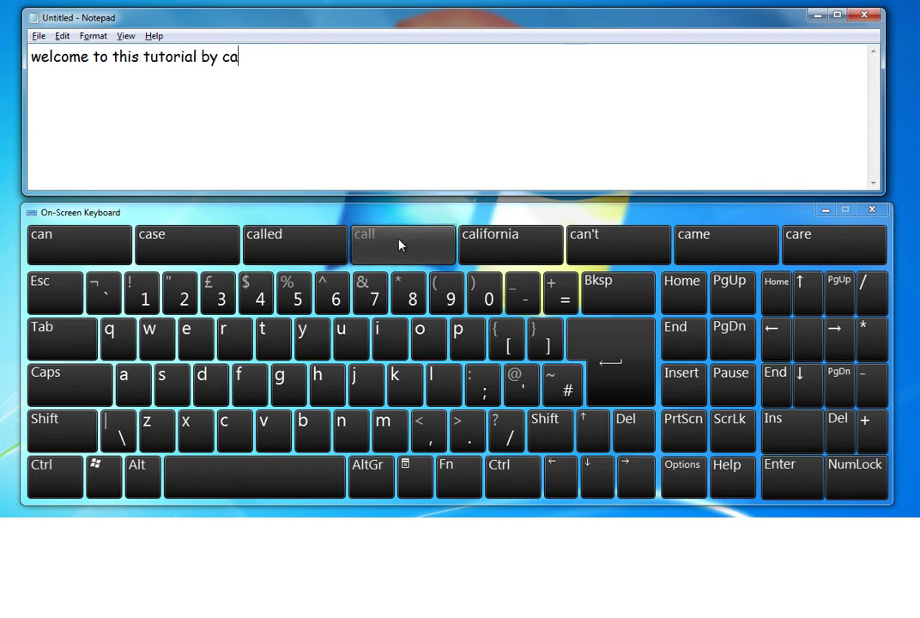
pyautogui.click(399, 245)
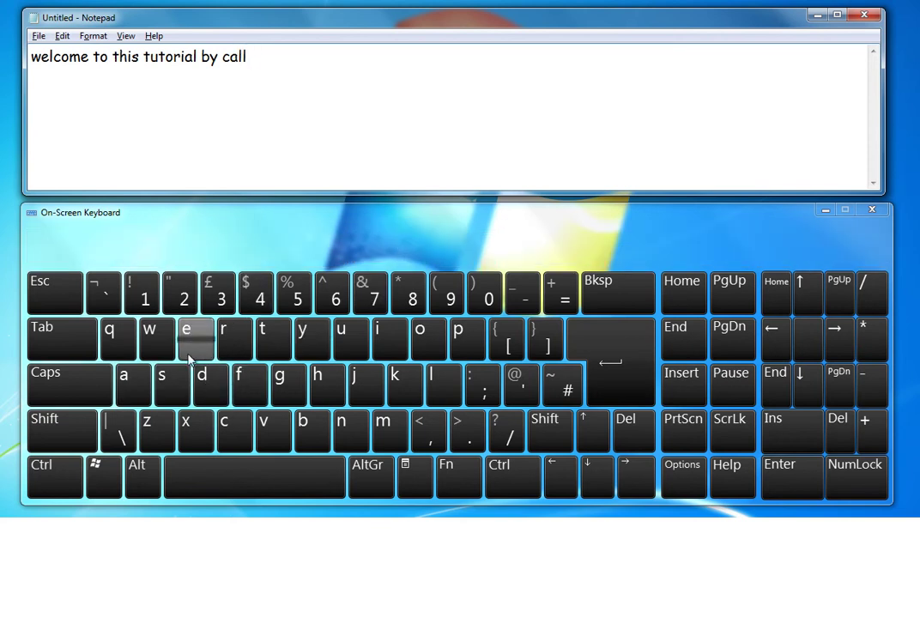
pyautogui.click(177, 384)
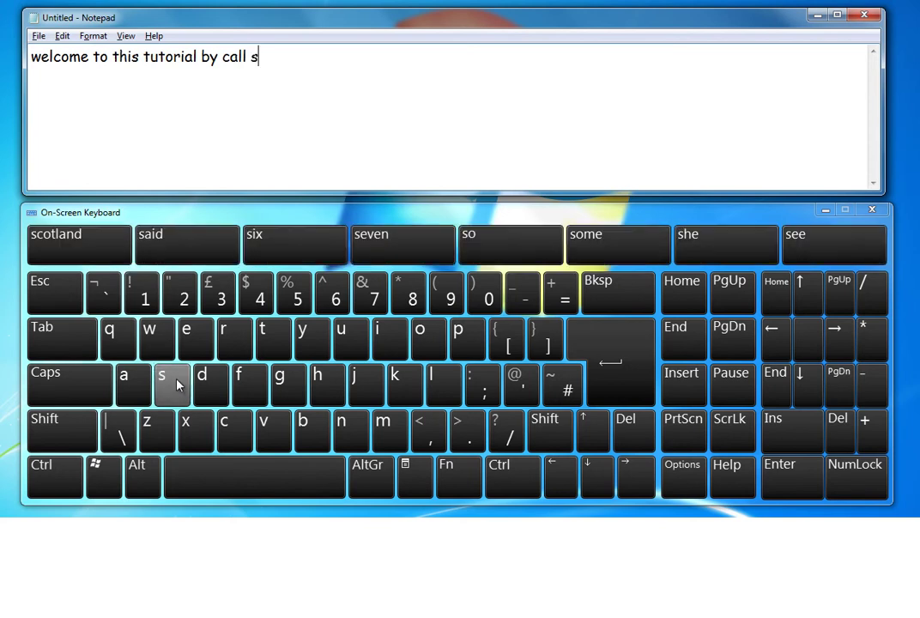
pyautogui.click(103, 254)
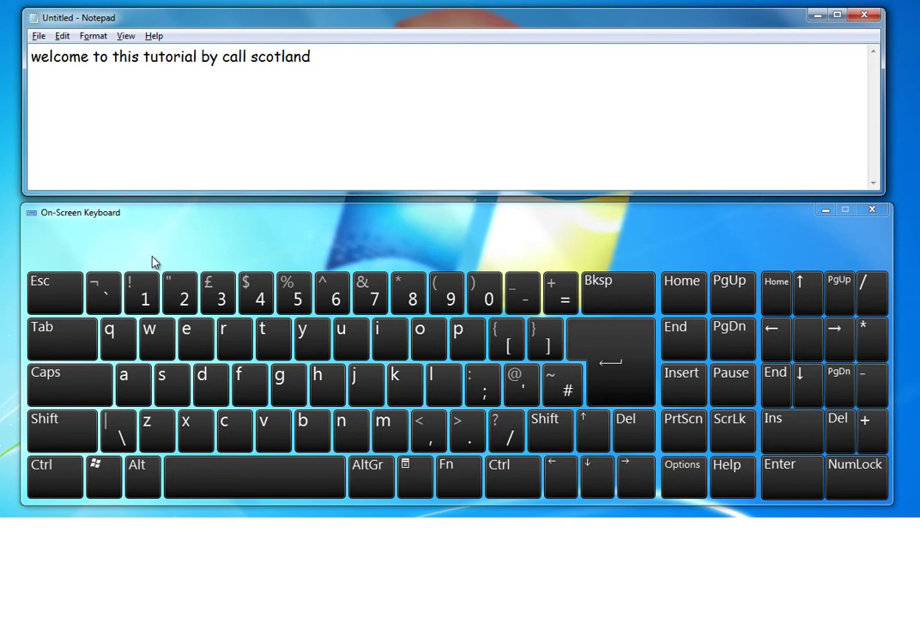
# Step: Switch to Scan through keys, keeping the Space Bar as the selecting key
pyautogui.click(685, 476)
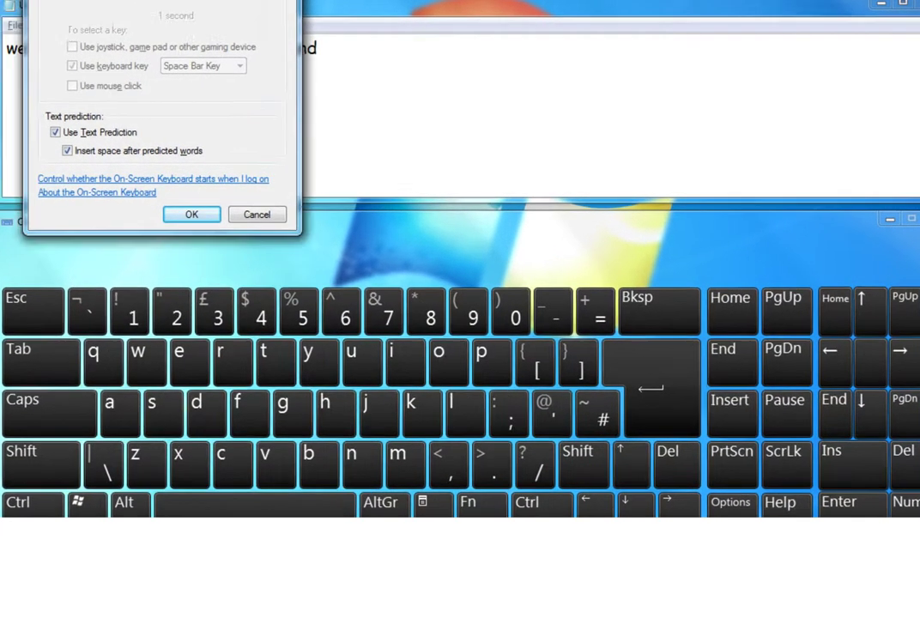
pyautogui.moveTo(146, 0); pyautogui.dragTo(384, 80)
pyautogui.click(293, 218)
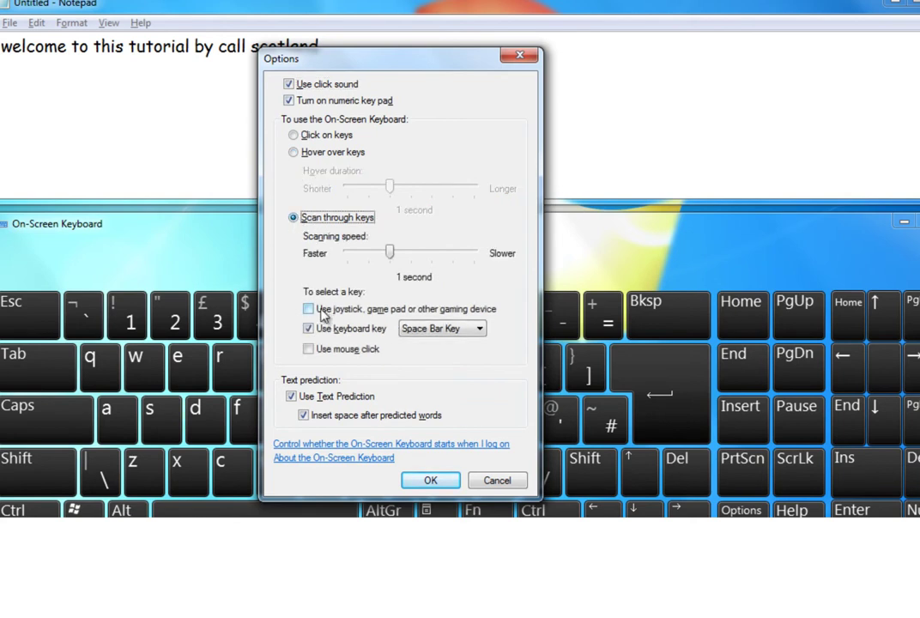
pyautogui.click(320, 313)
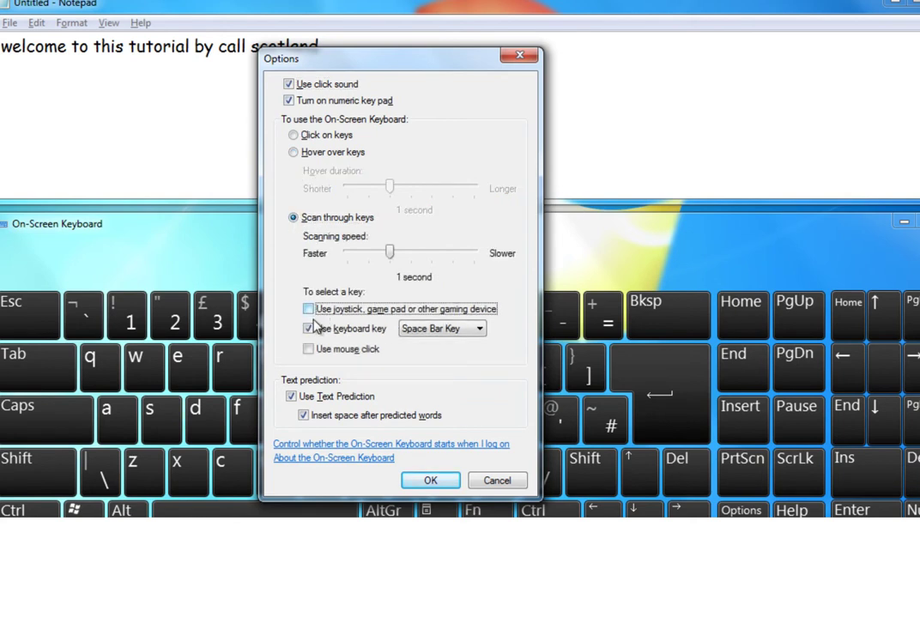
pyautogui.click(470, 330)
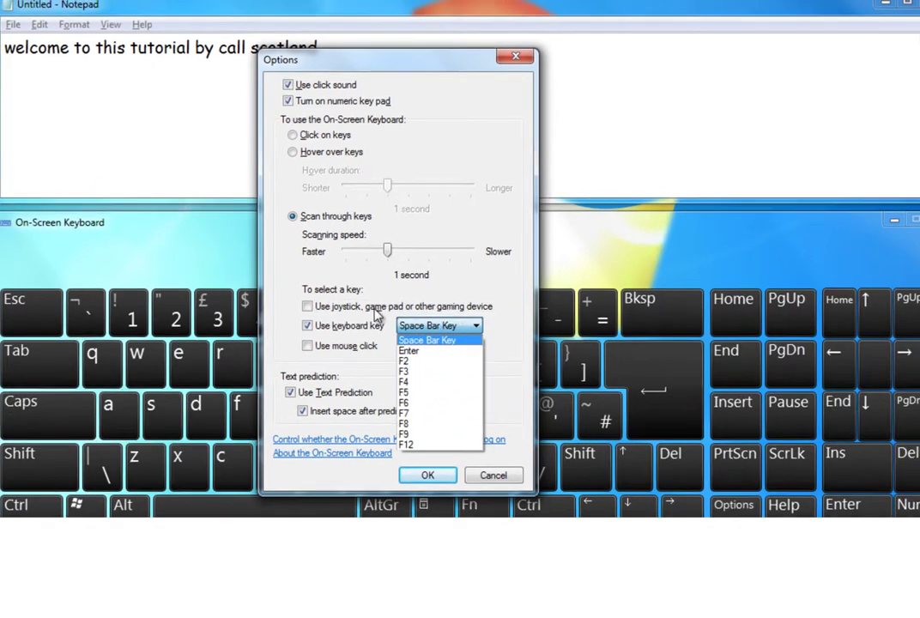
pyautogui.click(429, 343)
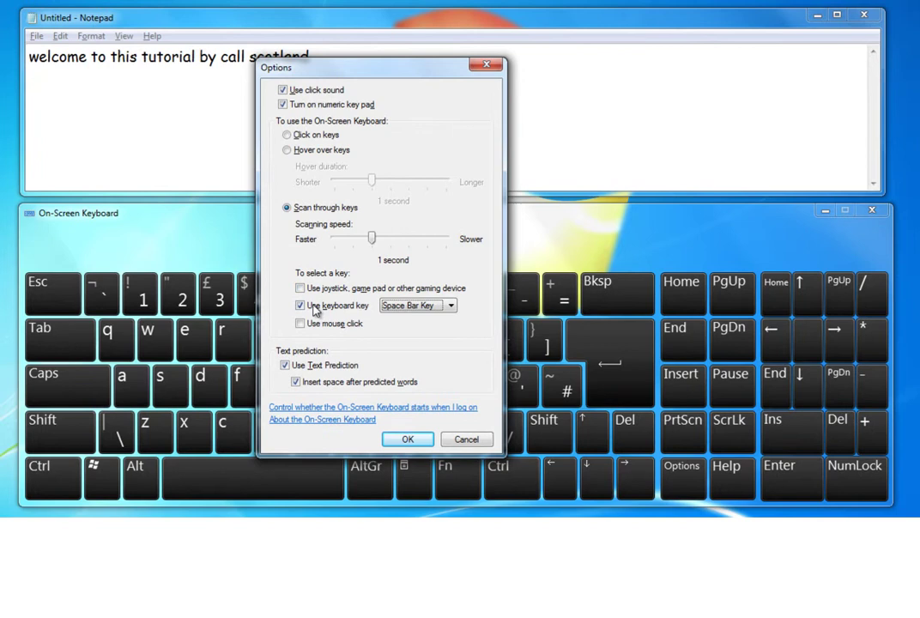
pyautogui.click(419, 444)
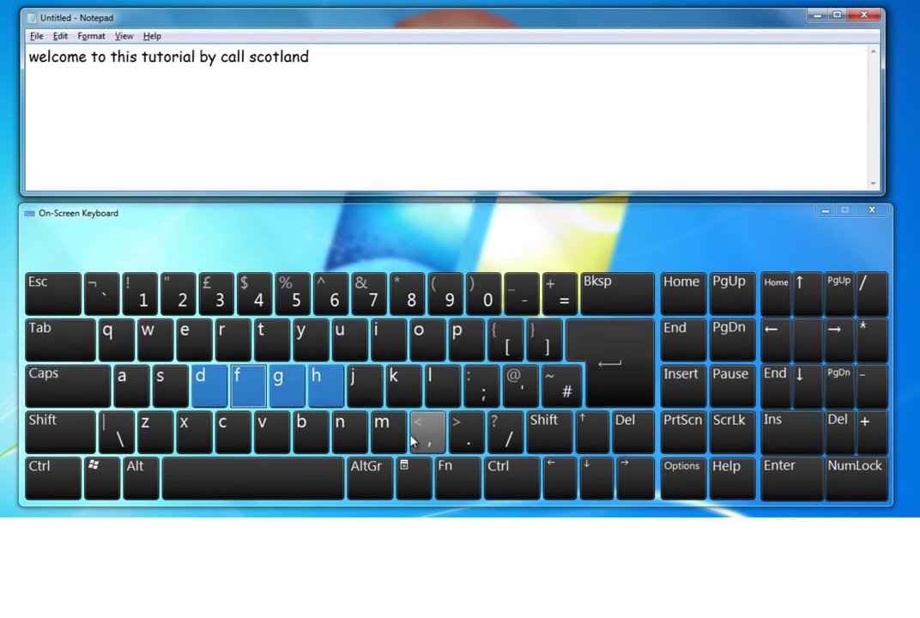
# Step: Add the word 'hello' after 'call scotland' using scan selection
pyautogui.write('h')
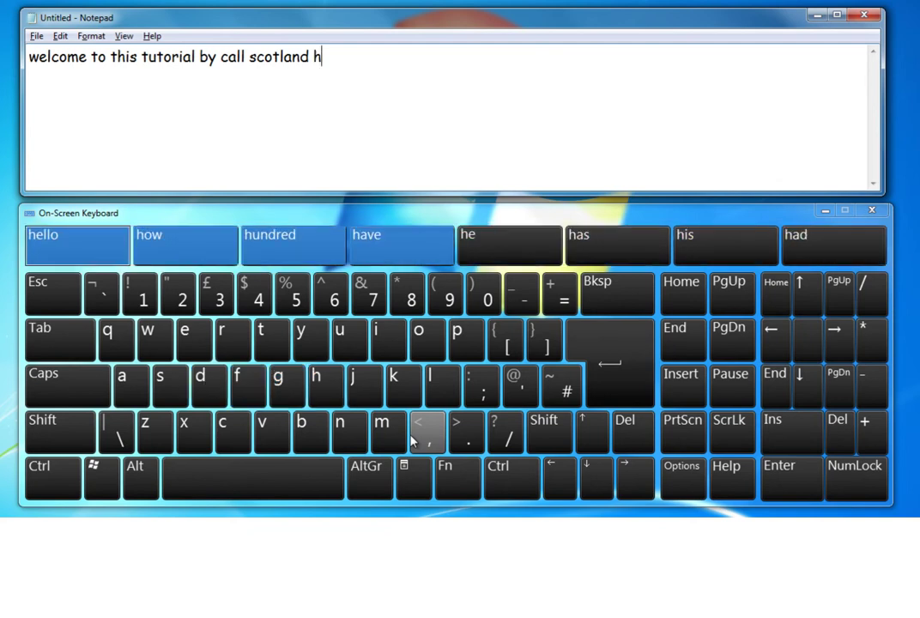
pyautogui.write('ello')
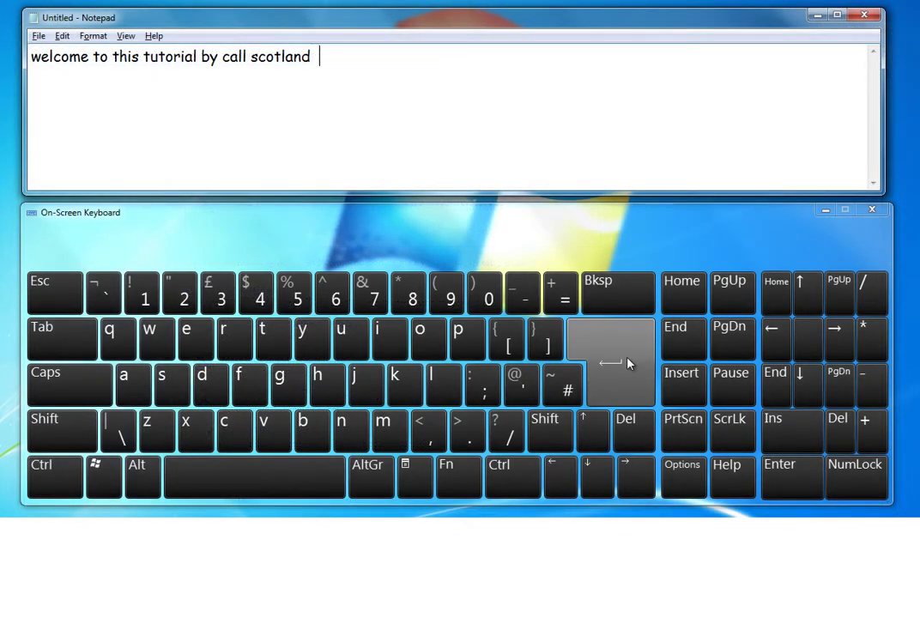
# Step: Start a new line and enter 'using' from u, s, i and its prediction
pyautogui.click(627, 364)
pyautogui.click(355, 346)
pyautogui.click(176, 389)
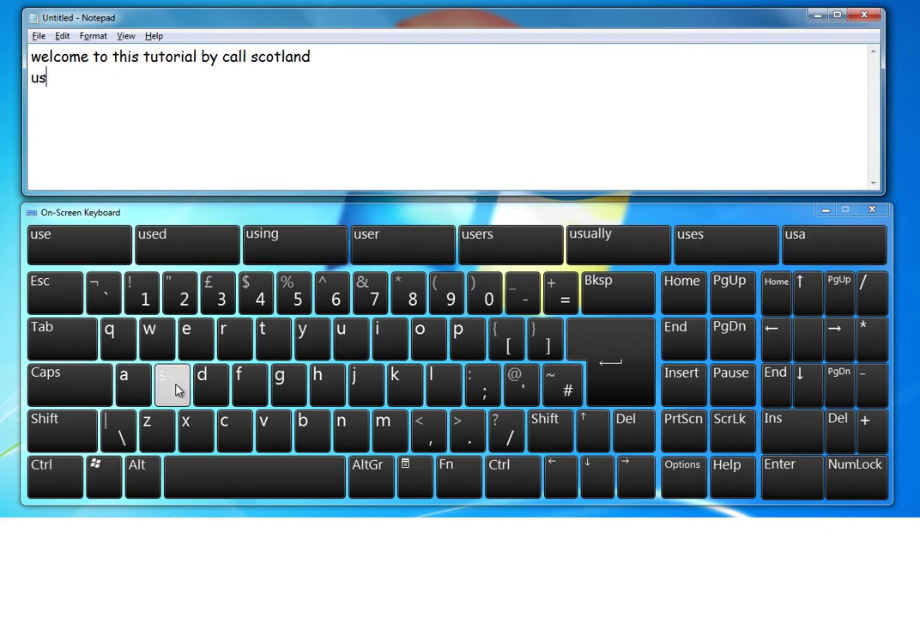
pyautogui.click(383, 341)
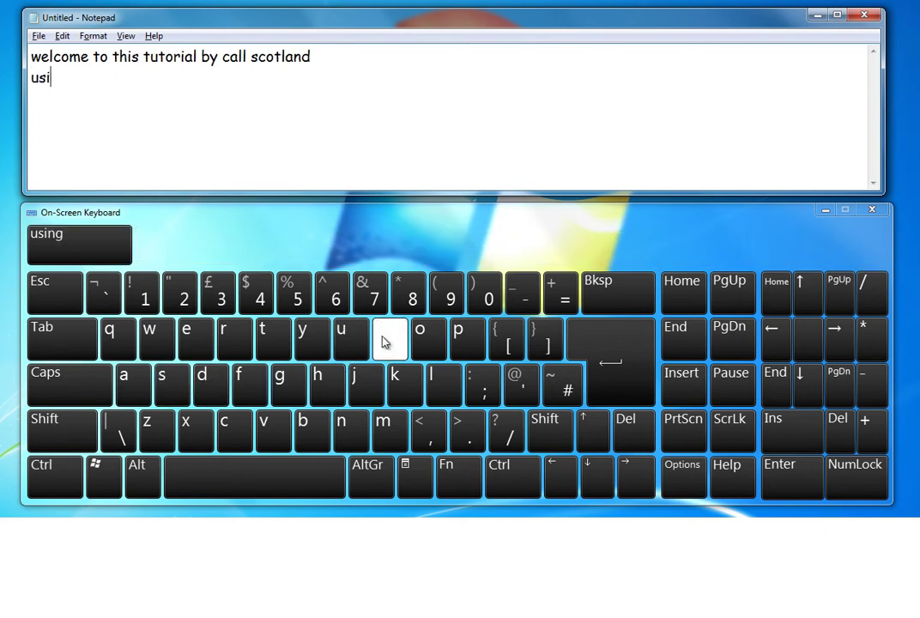
pyautogui.click(91, 249)
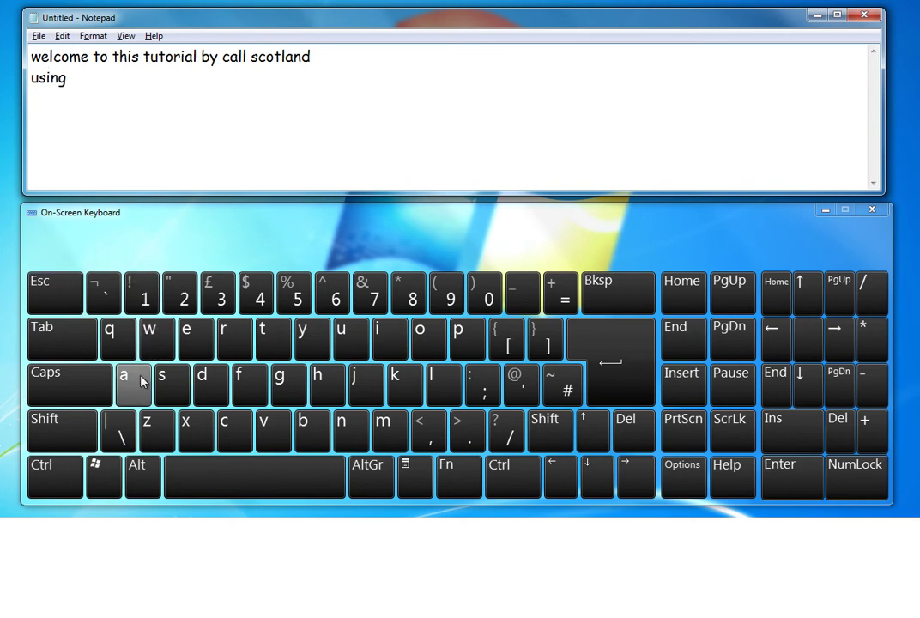
# Step: Type 'Narrat' with a capital N and complete it to 'Narrator' from predictions
pyautogui.click(66, 425)
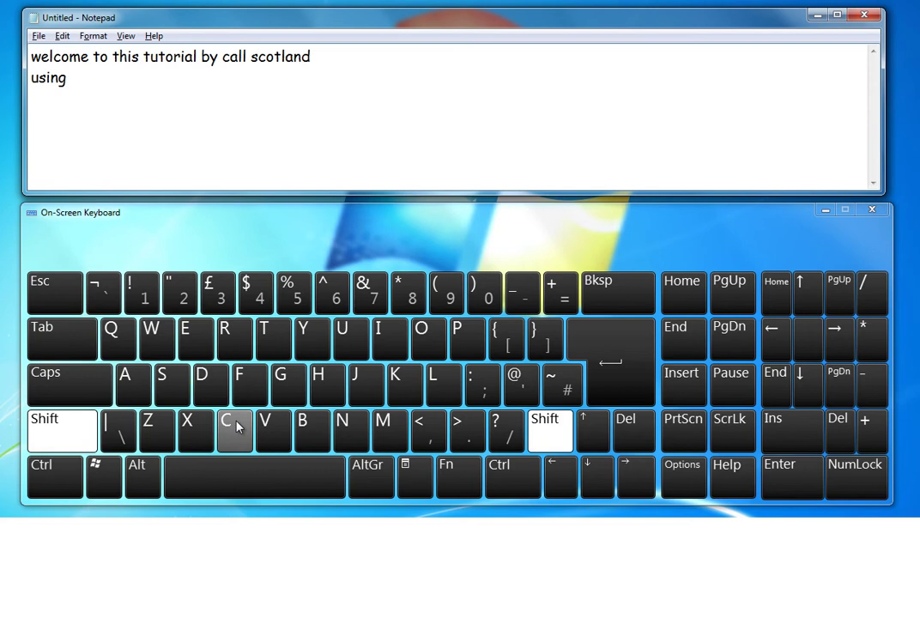
pyautogui.click(343, 420)
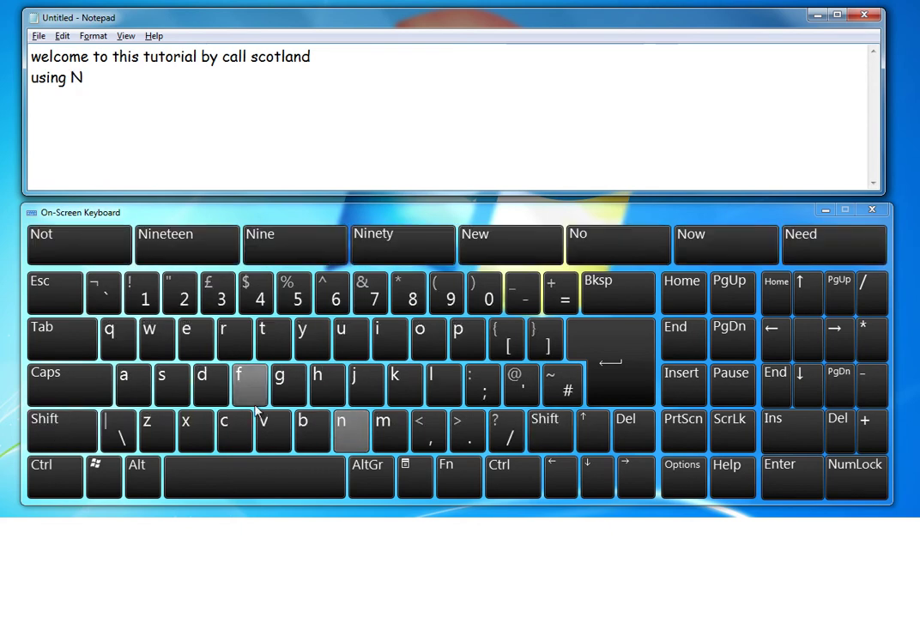
pyautogui.click(142, 394)
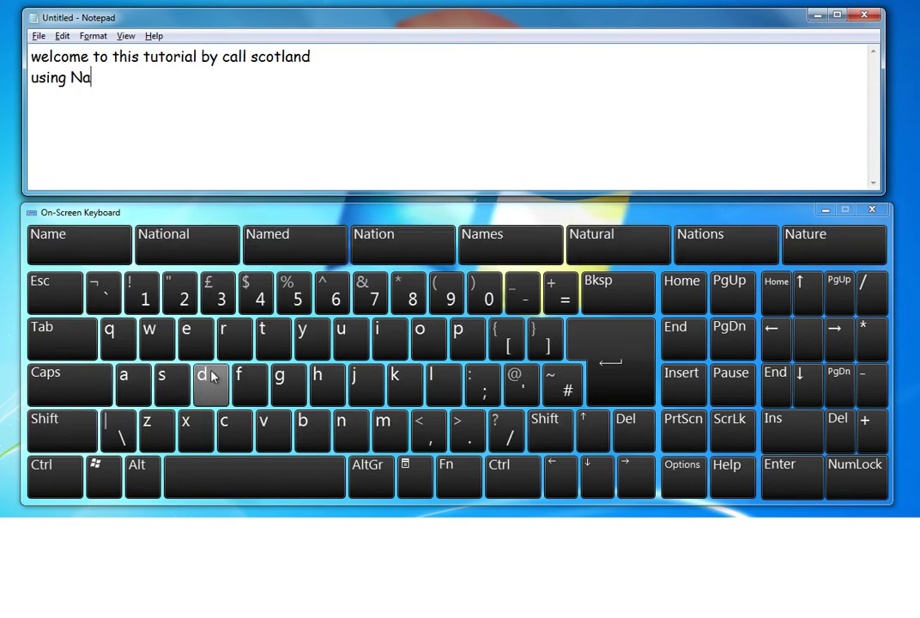
pyautogui.click(230, 346)
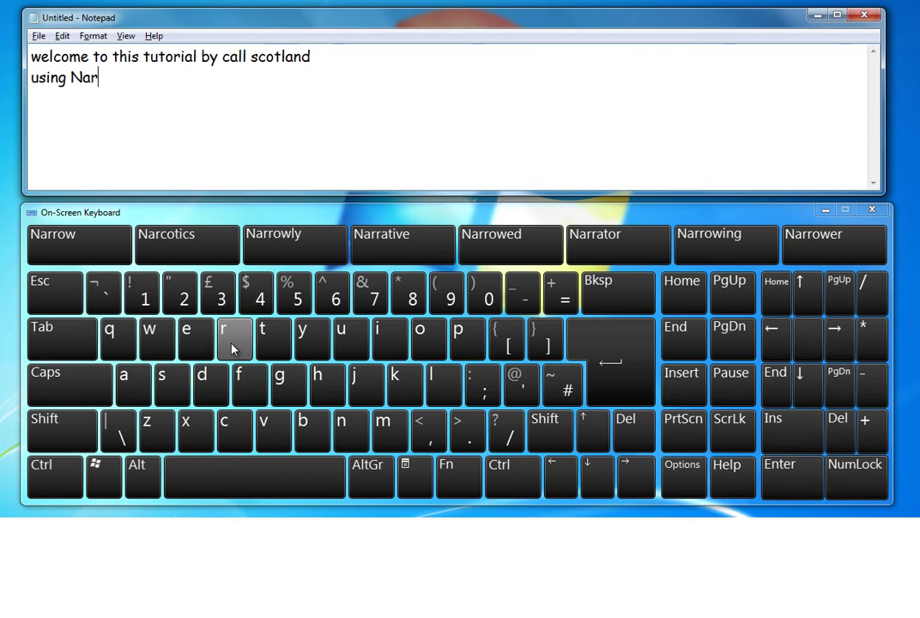
pyautogui.click(230, 346)
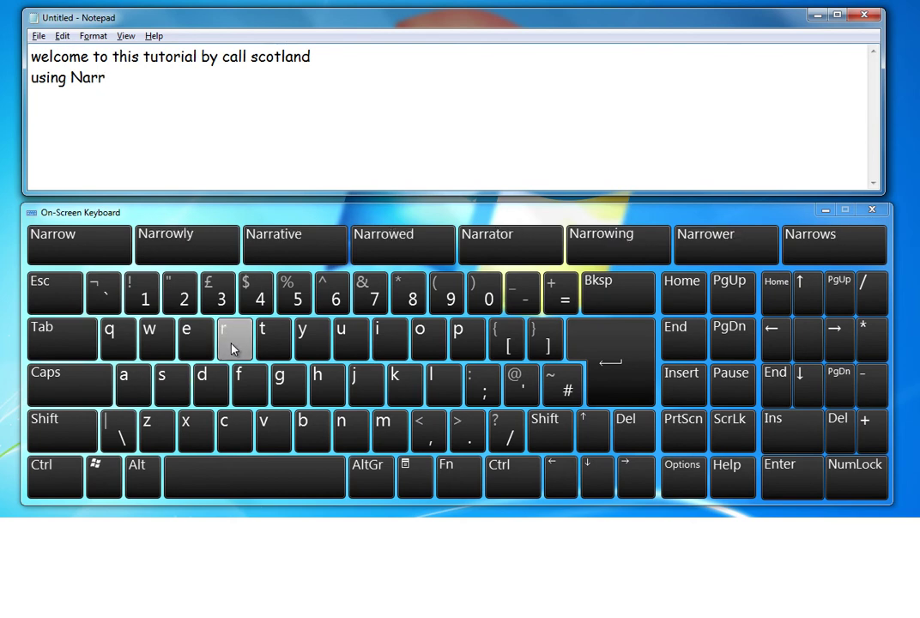
pyautogui.click(137, 388)
pyautogui.click(267, 336)
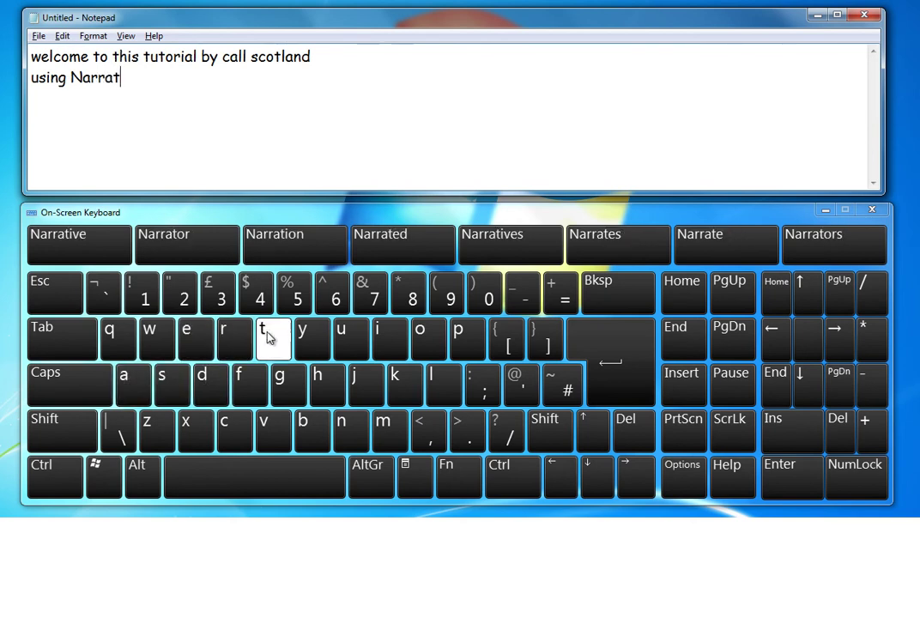
pyautogui.click(216, 244)
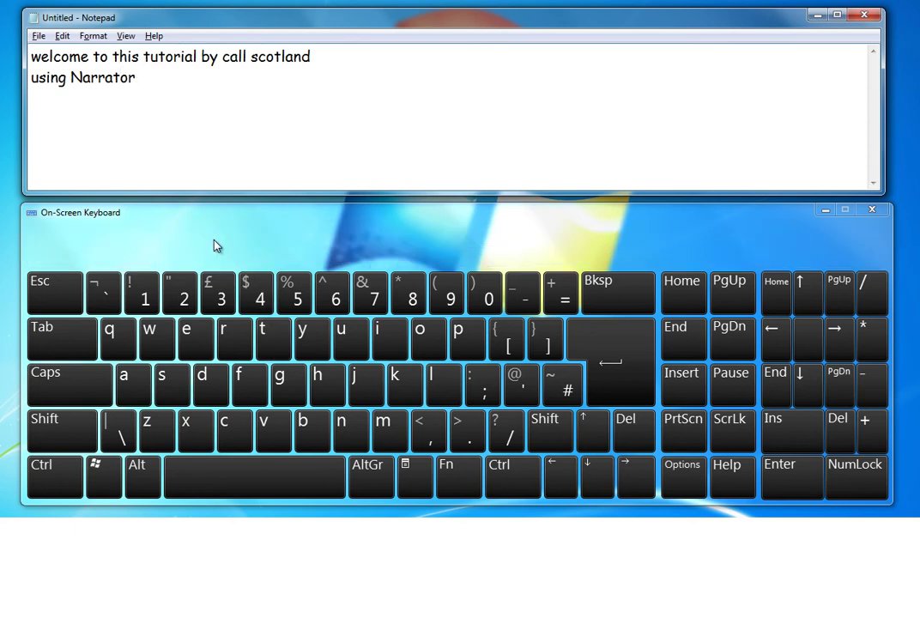